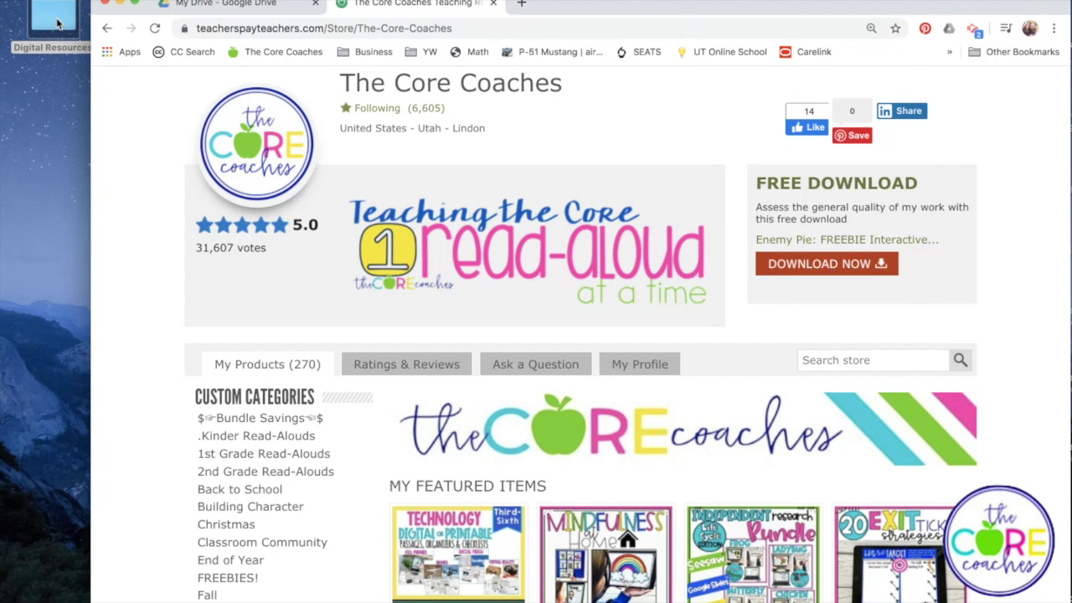
- Open the presentation link from the Digital Resources folder and make a Google Drive copy of Activities by The Core Coaches
{"action": "double_click", "coordinate": [57, 23]}
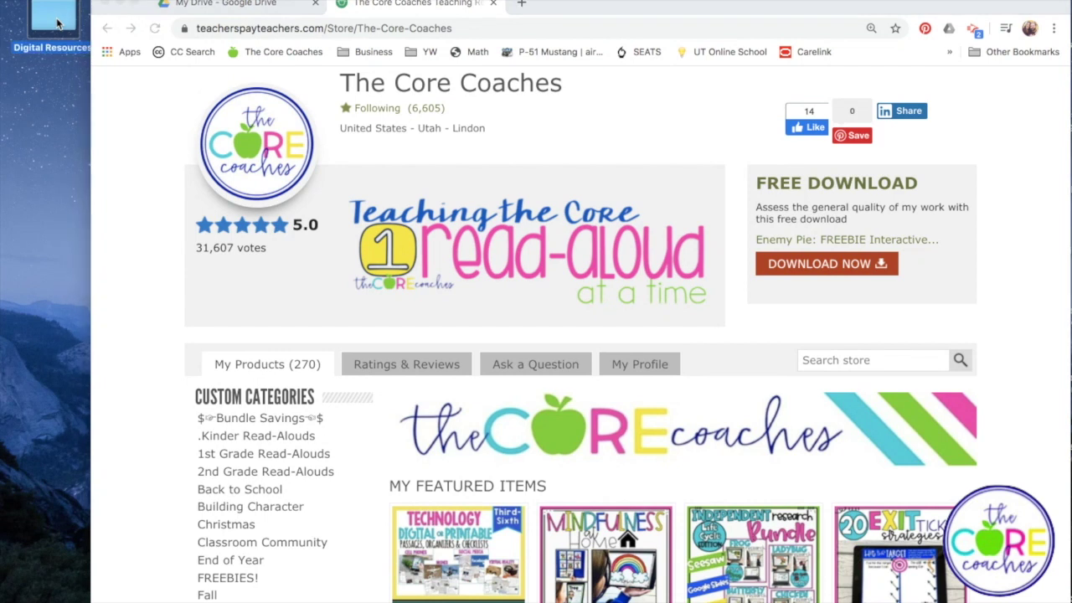
{"action": "double_click", "coordinate": [191, 219]}
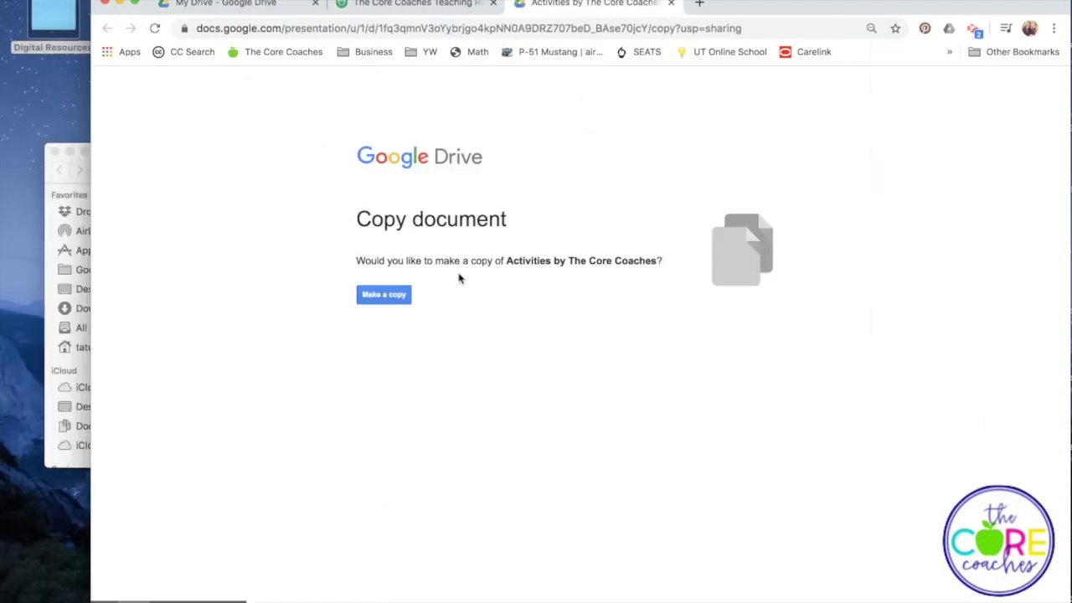
{"action": "left_click", "coordinate": [389, 299]}
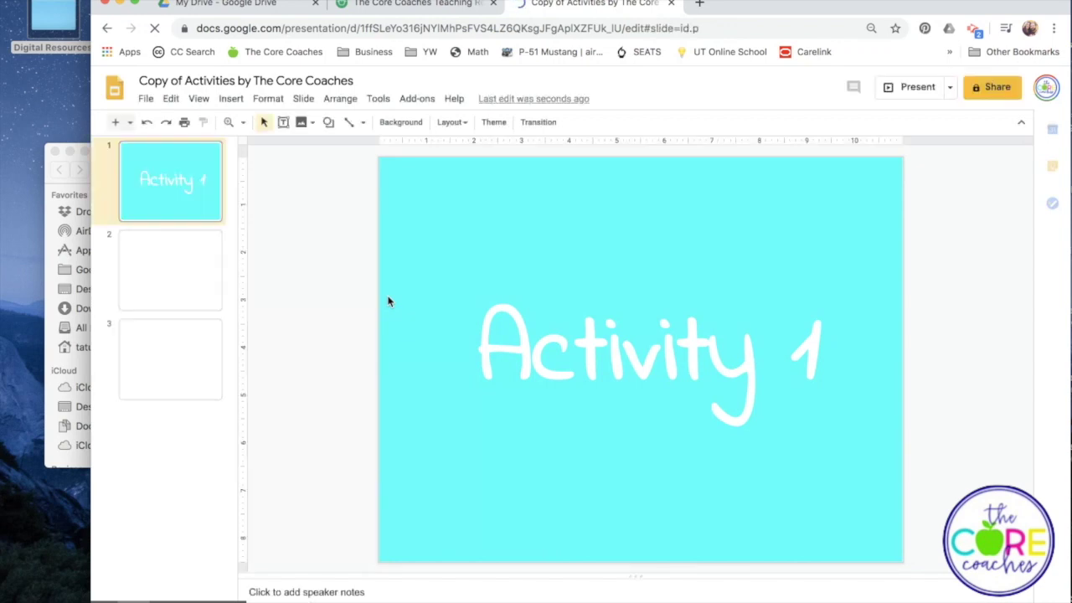
- Rename the copied presentation as MASTER Activities by The Core Coaches
{"action": "left_click", "coordinate": [186, 81]}
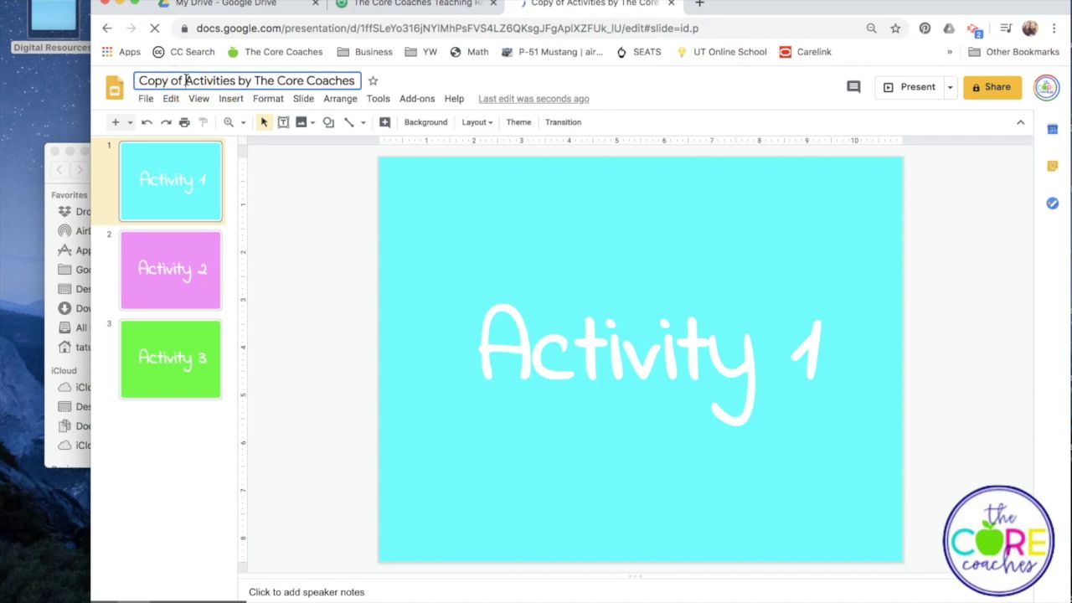
{"action": "left_click_drag", "start_coordinate": [186, 81], "coordinate": [126, 80]}
{"action": "type", "text": "MAS"}
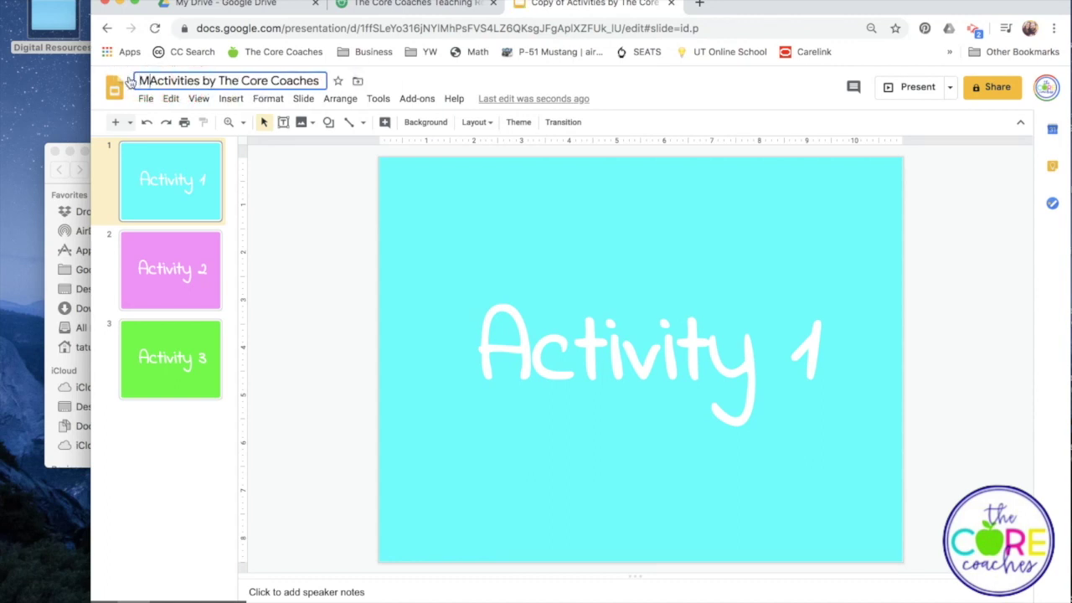
{"action": "type", "text": "TER"}
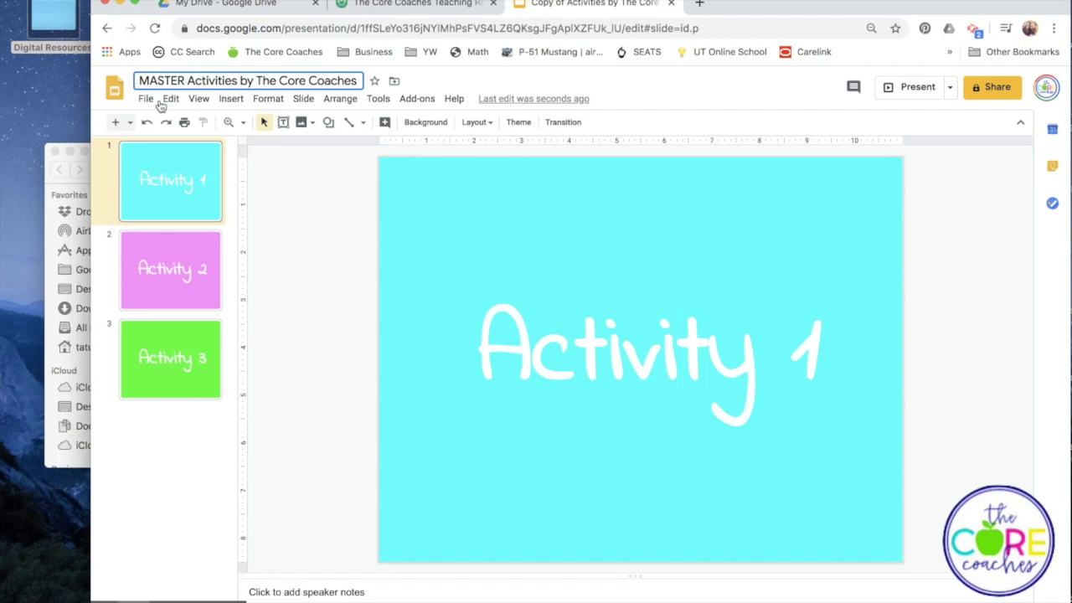
{"action": "left_click", "coordinate": [266, 208]}
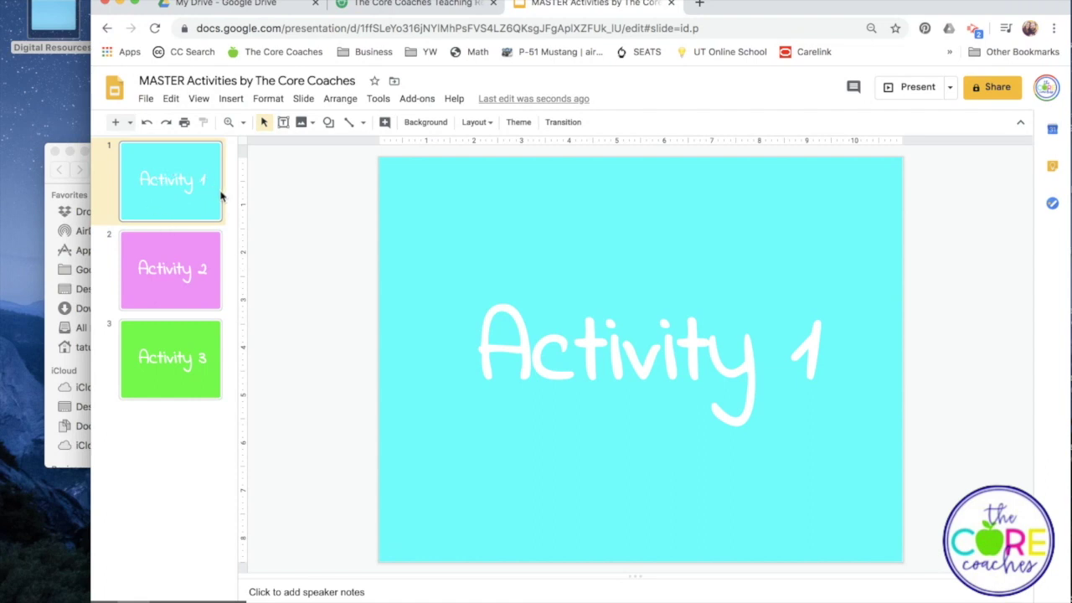
- Make a copy of the entire master presentation in My Drive, keeping the suggested name
{"action": "left_click", "coordinate": [145, 99]}
{"action": "mouse_move", "coordinate": [201, 219]}
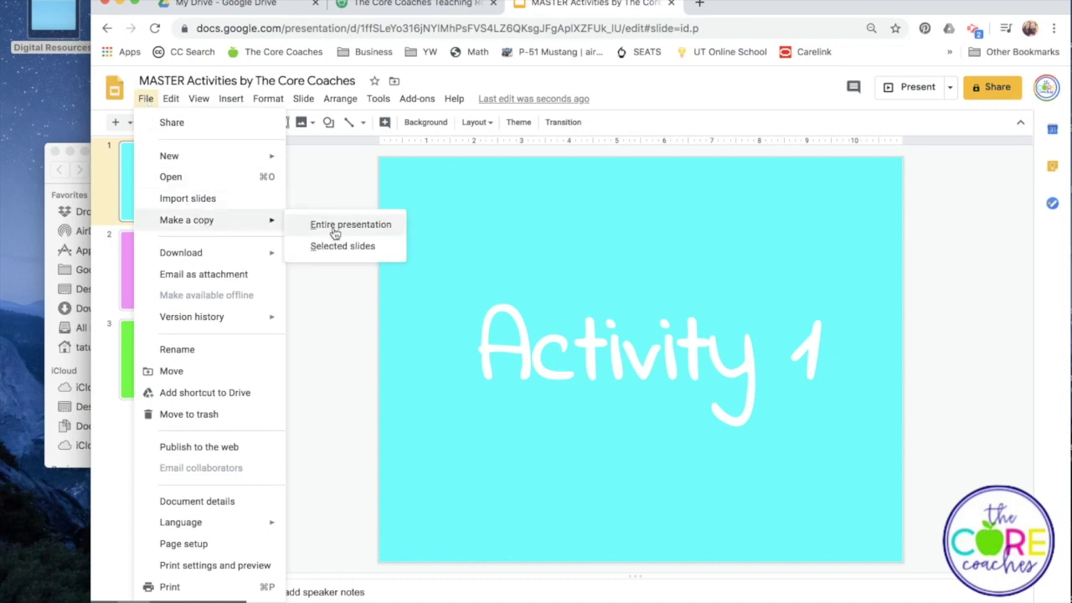
{"action": "left_click", "coordinate": [302, 228]}
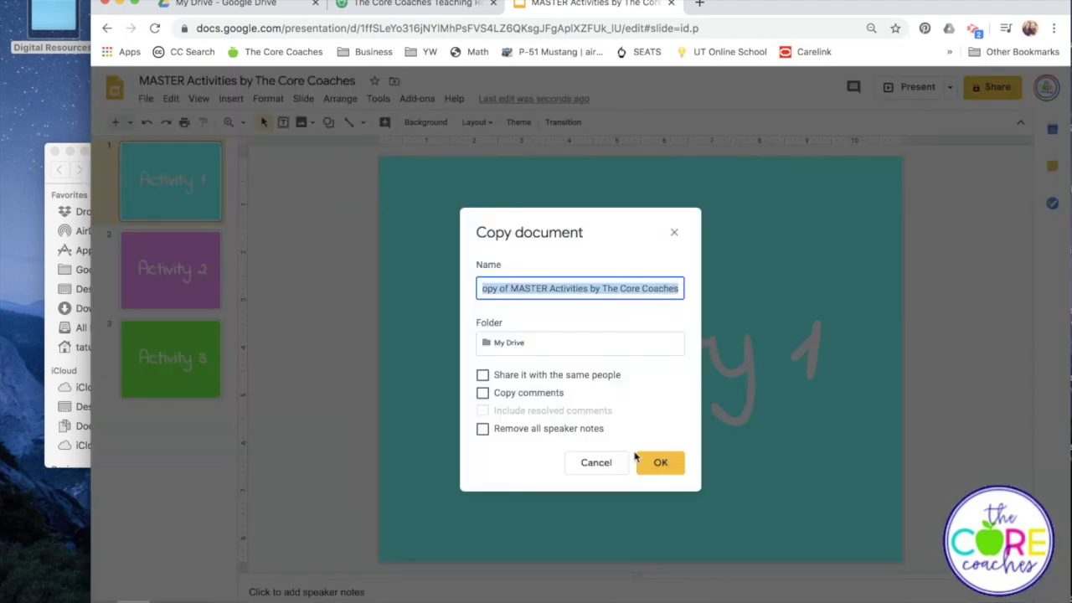
{"action": "left_click", "coordinate": [653, 462]}
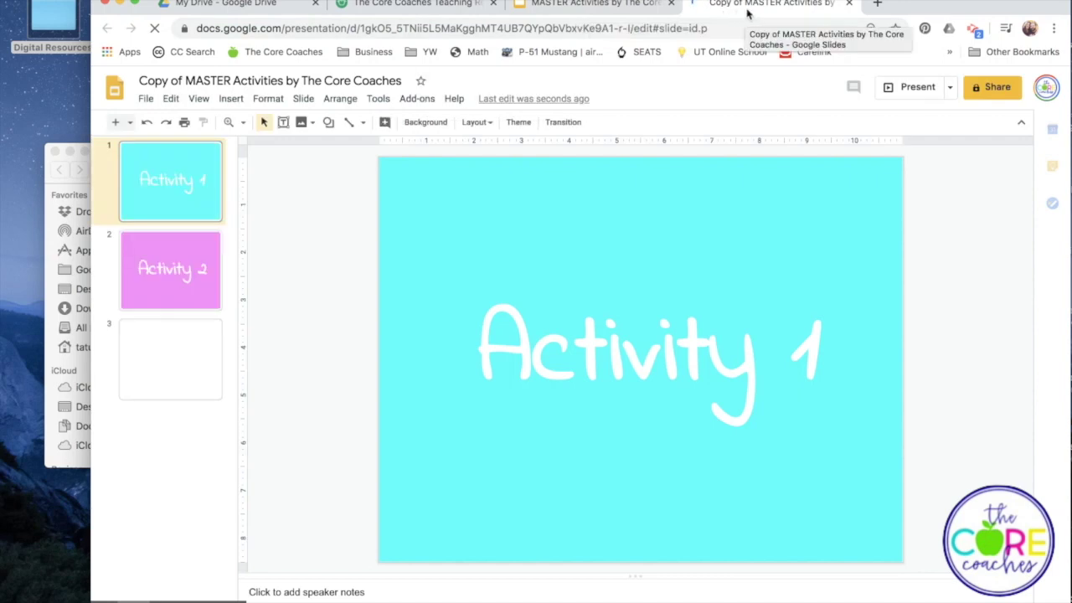
- Rename the copy of the master presentation as Activity 1
{"action": "left_click", "coordinate": [257, 80]}
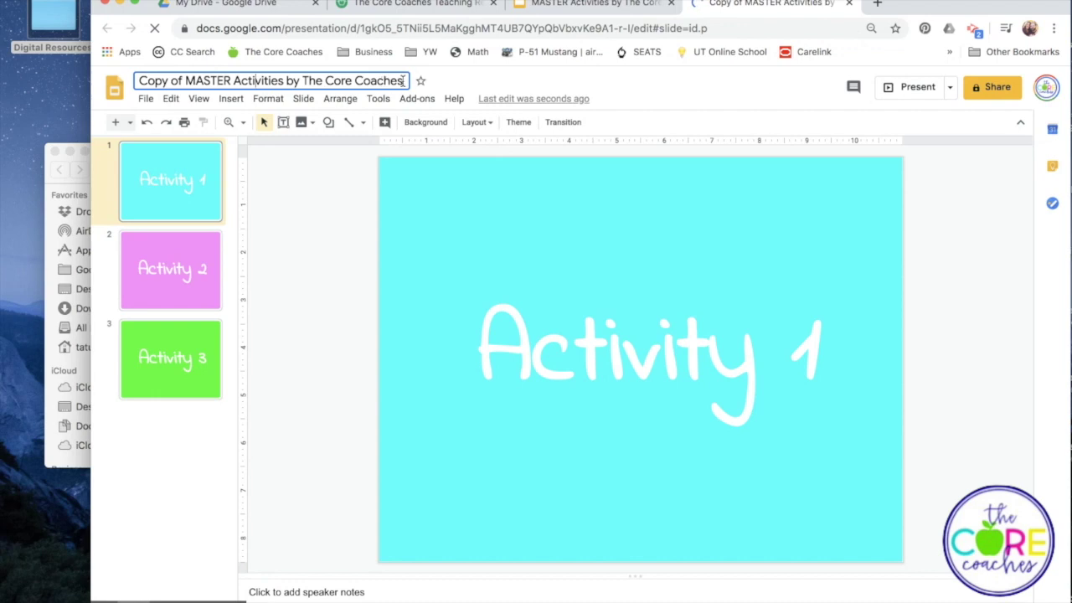
{"action": "left_click_drag", "start_coordinate": [406, 80], "coordinate": [136, 82]}
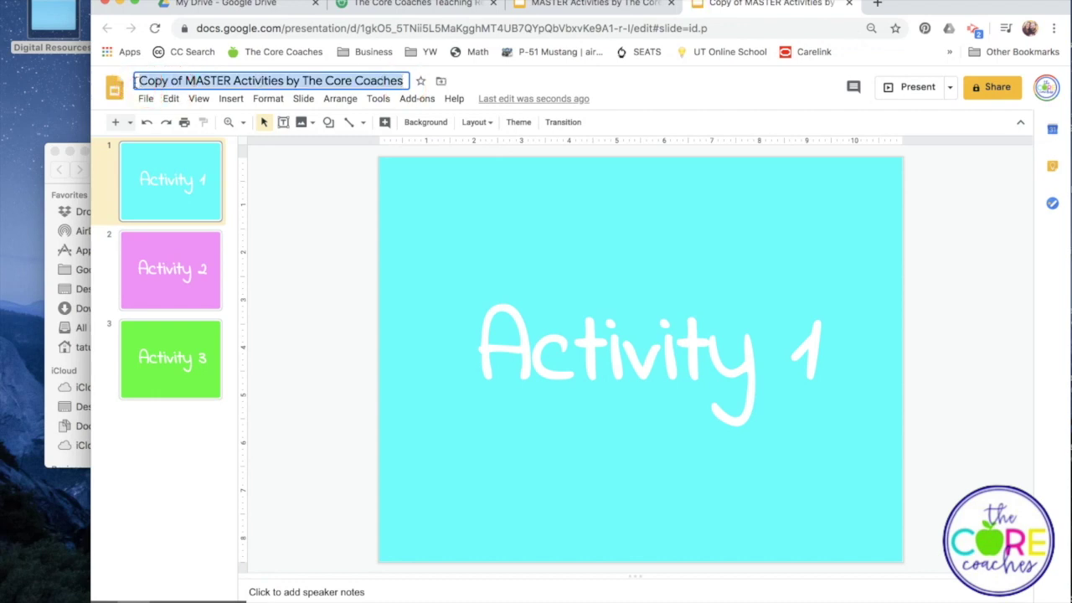
{"action": "type", "text": "Activity 1"}
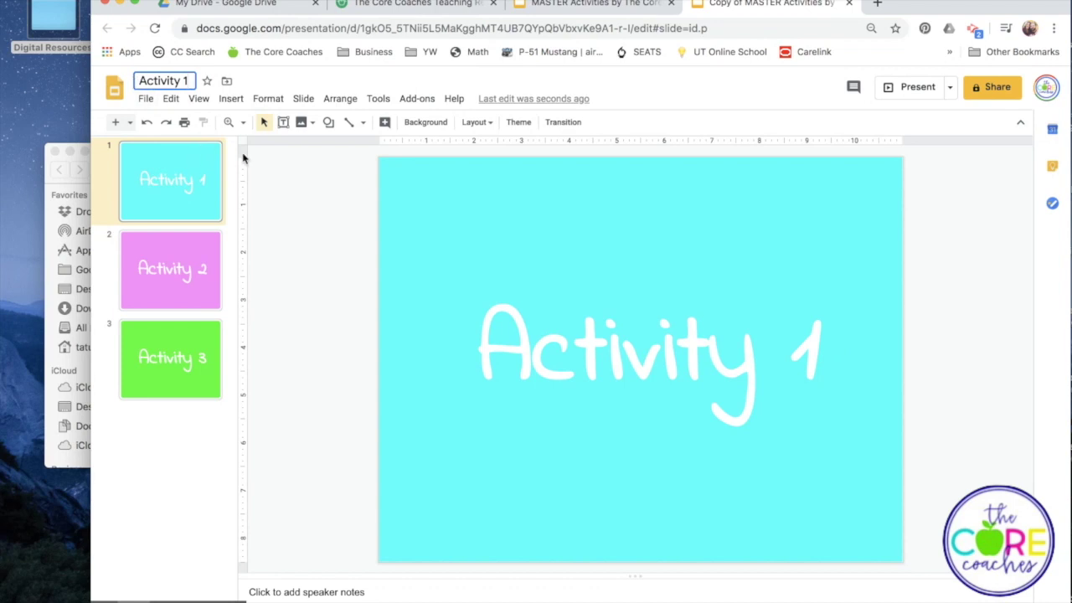
{"action": "key", "text": "Return"}
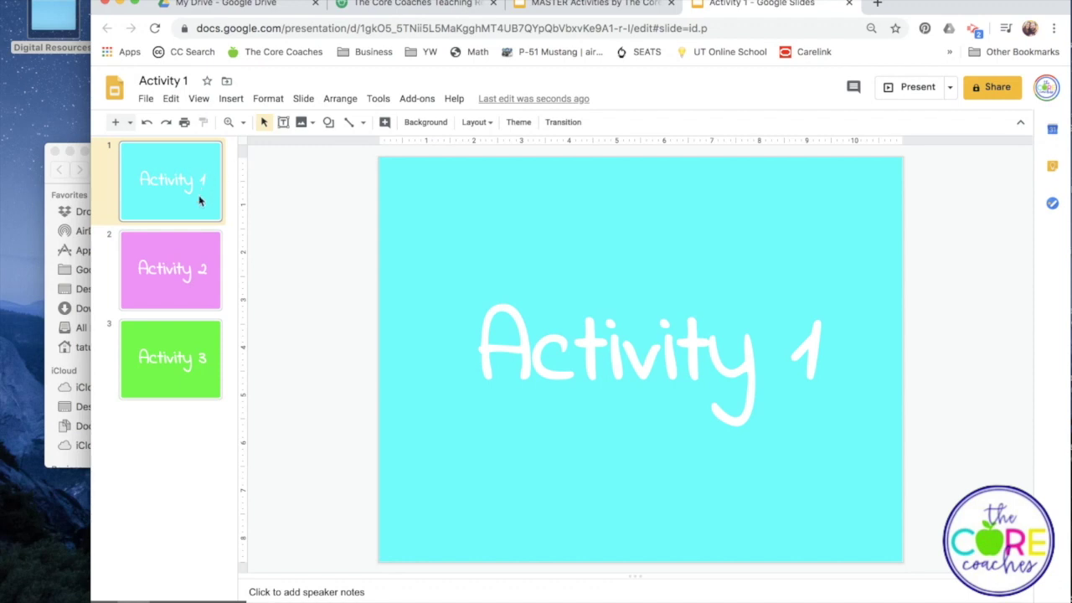
- Delete the Activity 2 and Activity 3 slides from the Activity 1 presentation and close it
{"action": "left_click", "coordinate": [189, 244]}
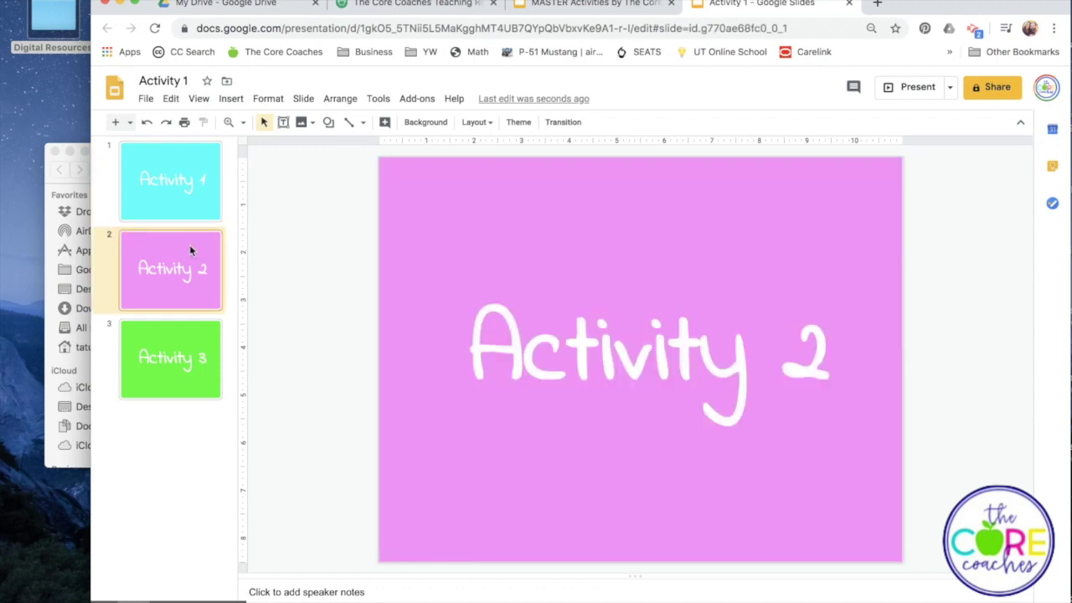
{"action": "left_click", "coordinate": [189, 333], "text": "shift"}
{"action": "key", "text": "Delete"}
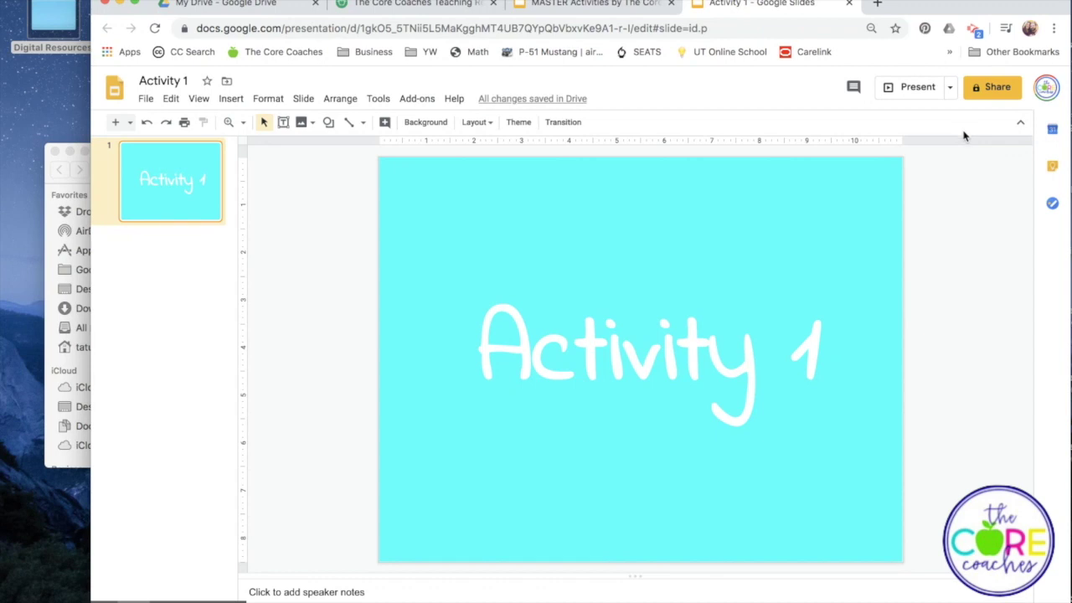
{"action": "left_click", "coordinate": [848, 5]}
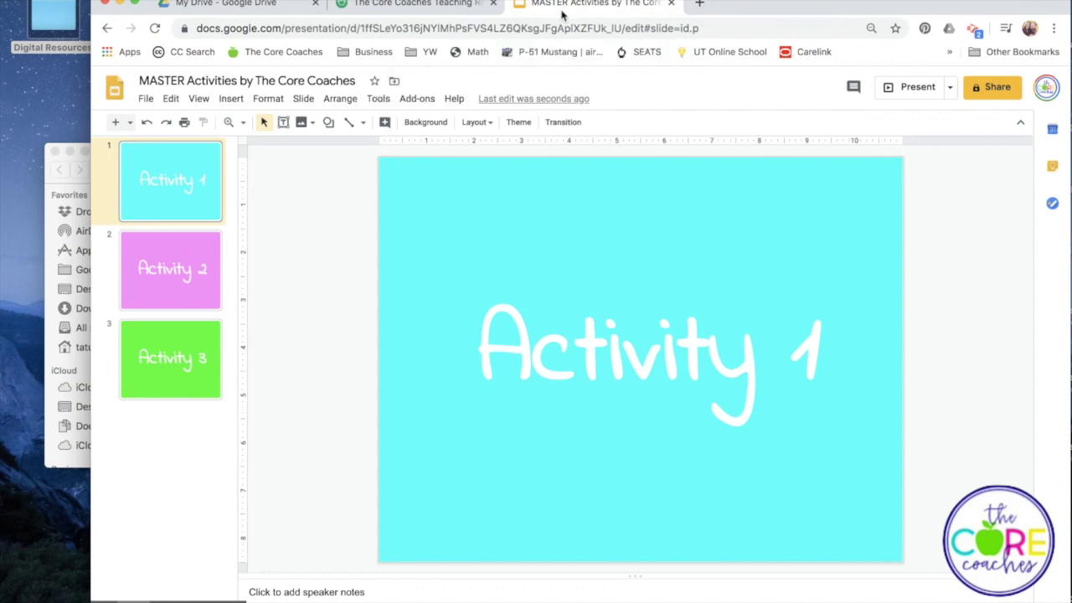
- Make another copy of the entire master presentation and rename it as Activity 2
{"action": "left_click", "coordinate": [145, 99]}
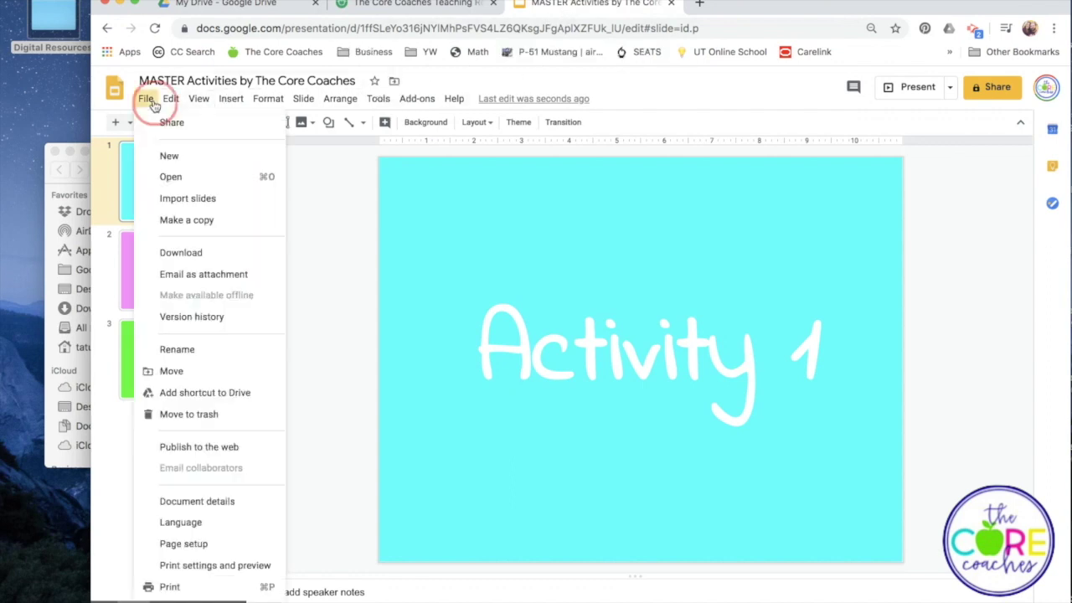
{"action": "mouse_move", "coordinate": [201, 223]}
{"action": "left_click", "coordinate": [349, 223]}
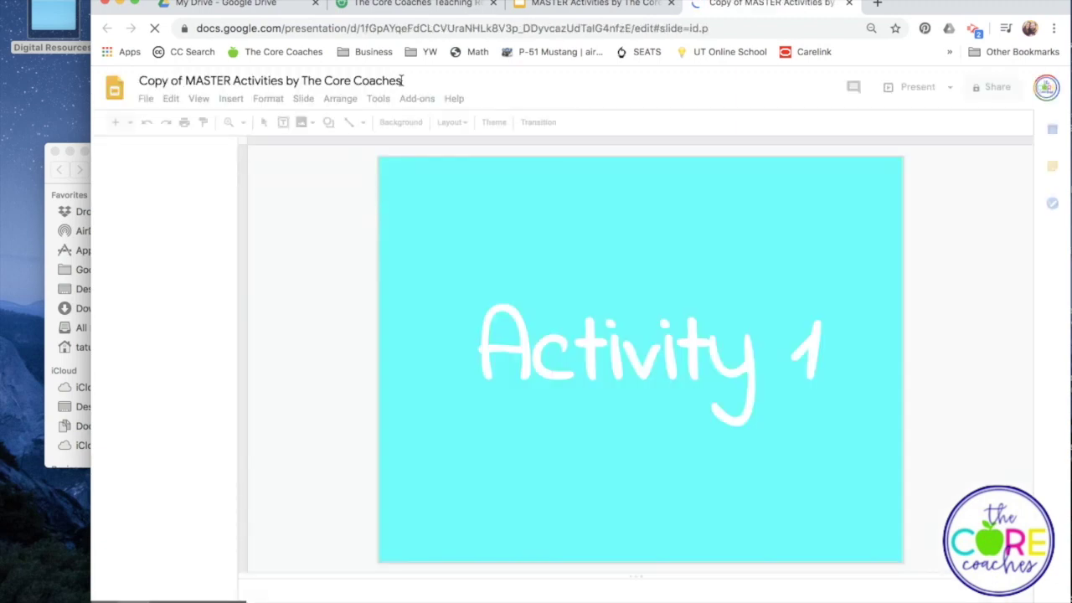
{"action": "left_click_drag", "start_coordinate": [403, 81], "coordinate": [134, 73]}
{"action": "type", "text": "Ac"}
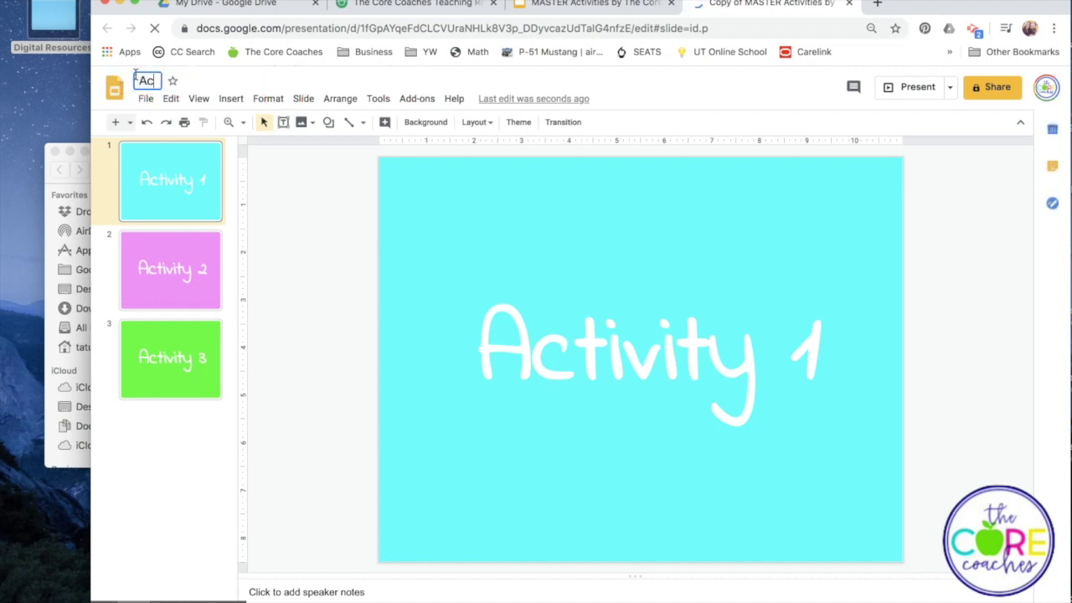
{"action": "type", "text": "tivity 2"}
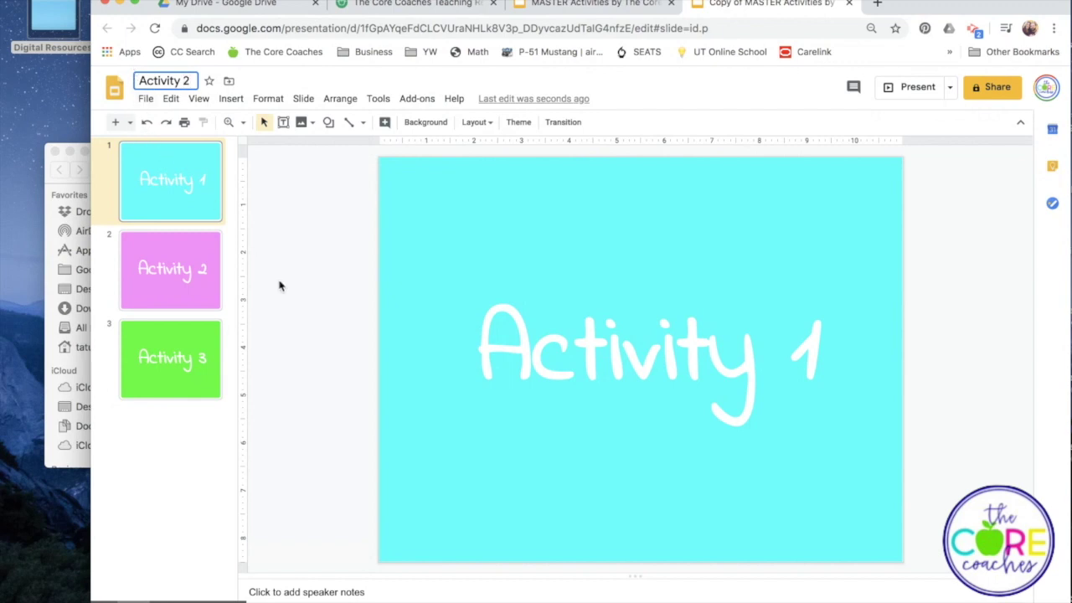
{"action": "left_click", "coordinate": [280, 286]}
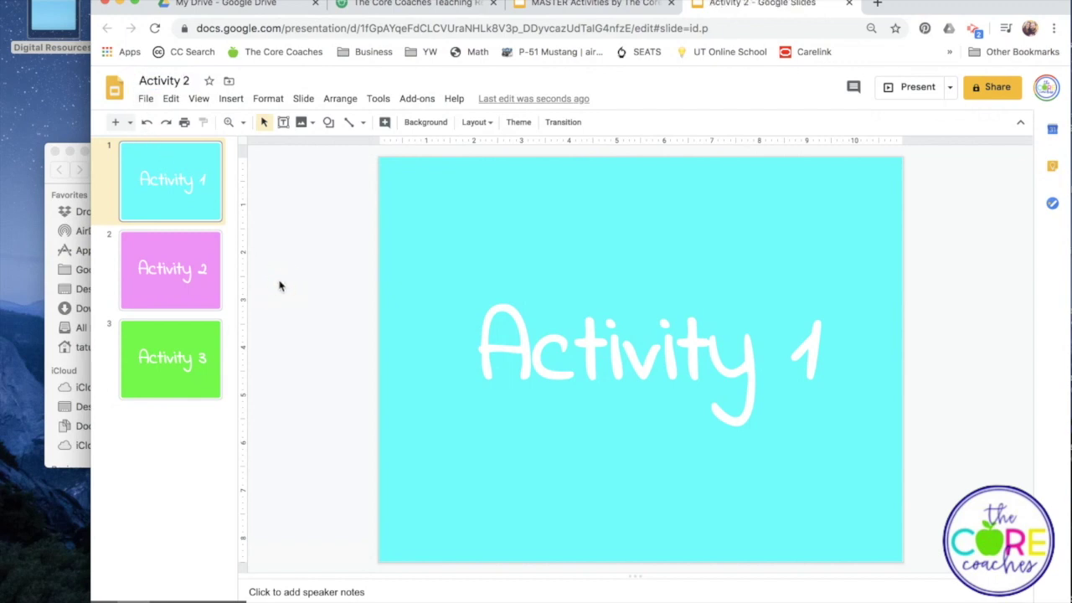
- Delete the Activity 1 and Activity 3 slides from the Activity 2 presentation and close it
{"action": "left_click", "coordinate": [173, 199]}
{"action": "left_click", "coordinate": [183, 384], "text": "super"}
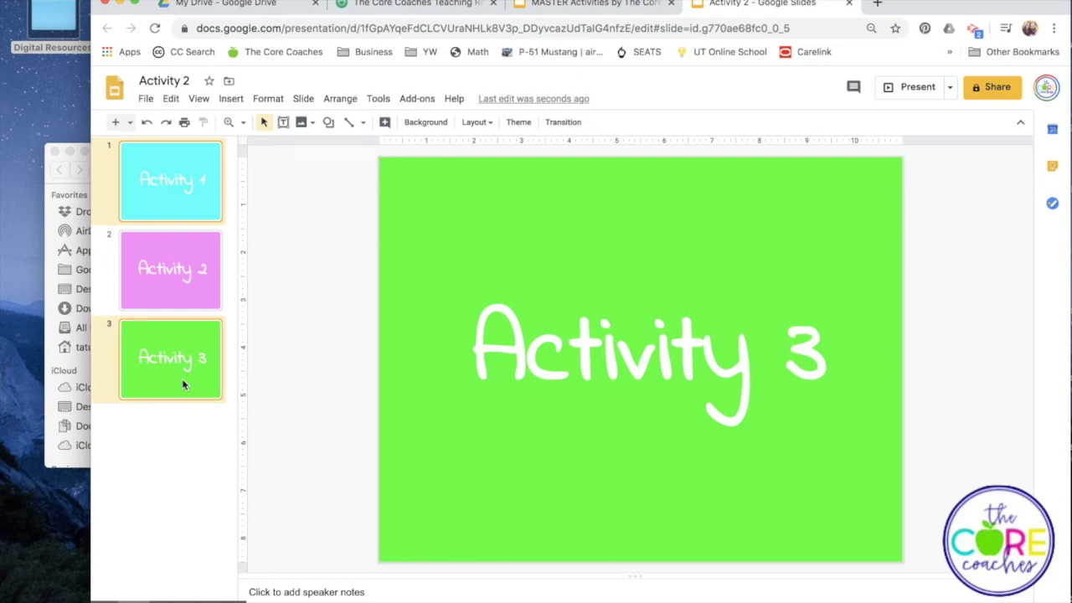
{"action": "key", "text": "Delete"}
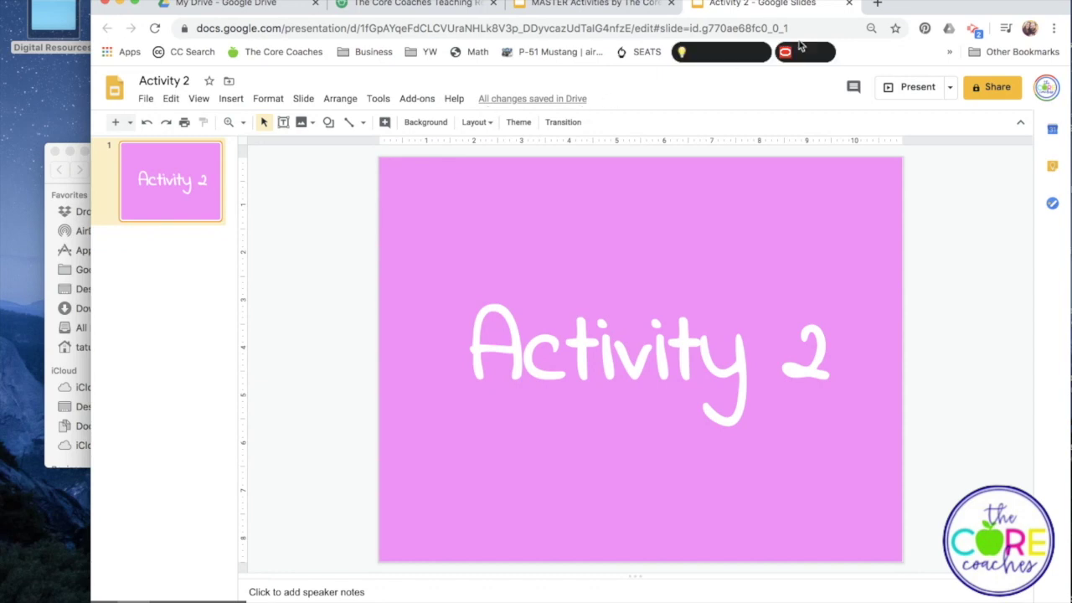
{"action": "left_click", "coordinate": [849, 5]}
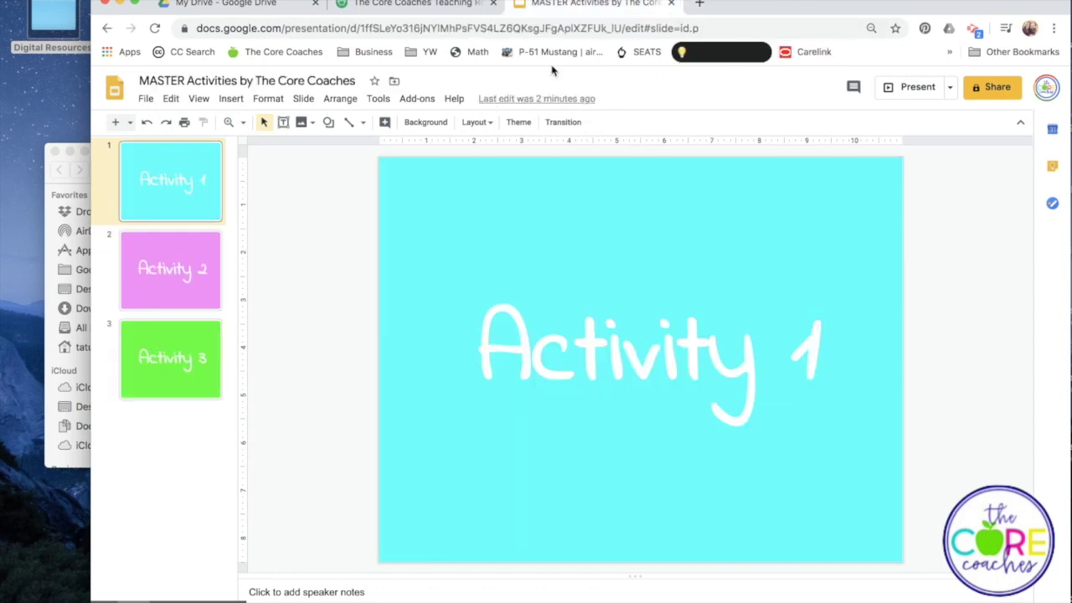
- Copy the entire master presentation once more and rename the copy as Activity 3
{"action": "left_click", "coordinate": [145, 99]}
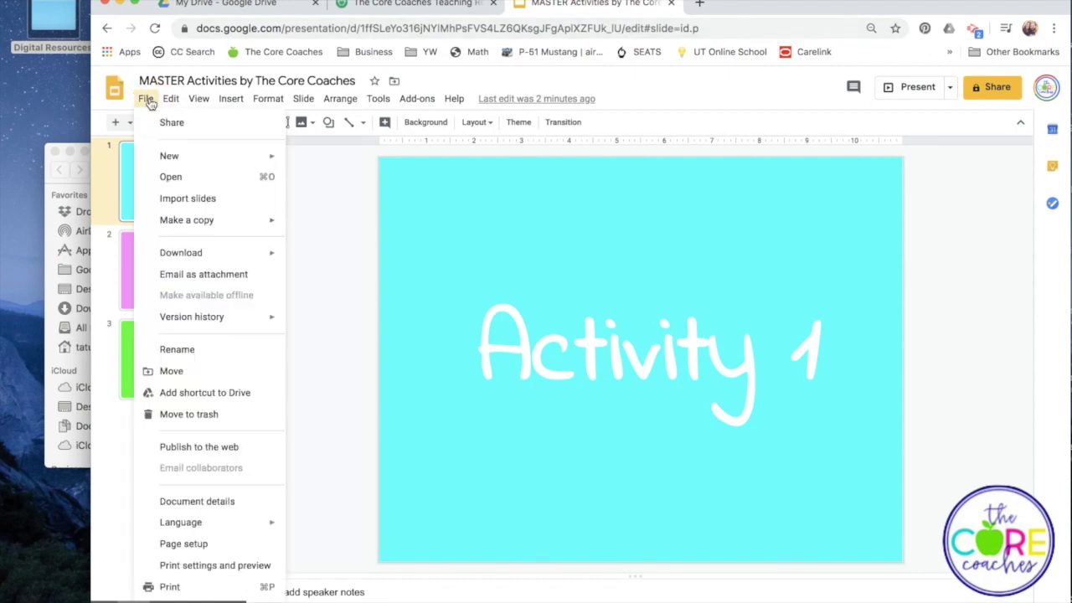
{"action": "mouse_move", "coordinate": [196, 220]}
{"action": "left_click", "coordinate": [318, 226]}
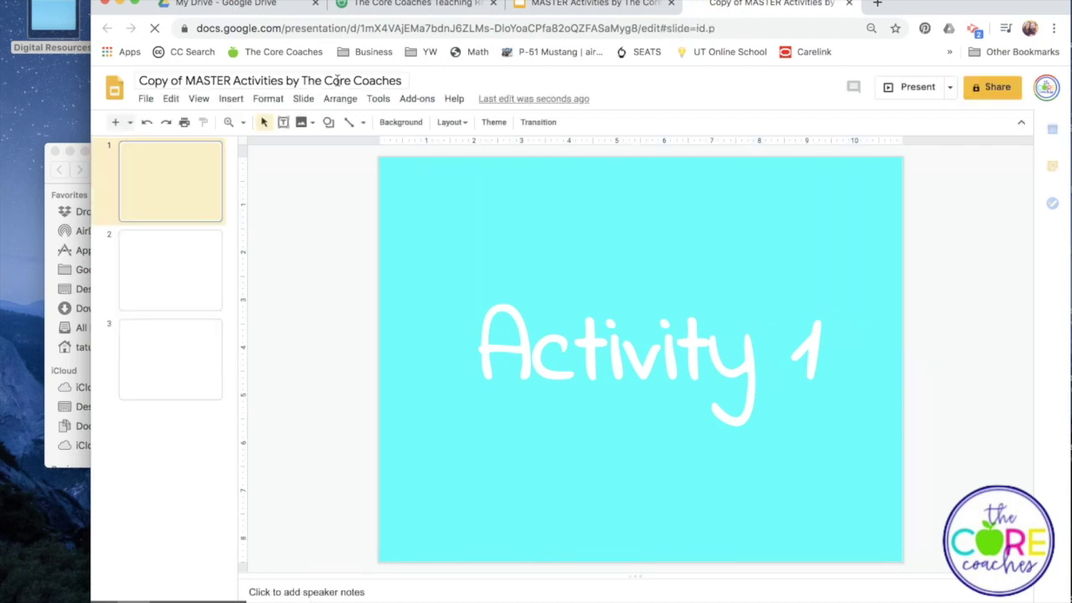
{"action": "left_click", "coordinate": [199, 80]}
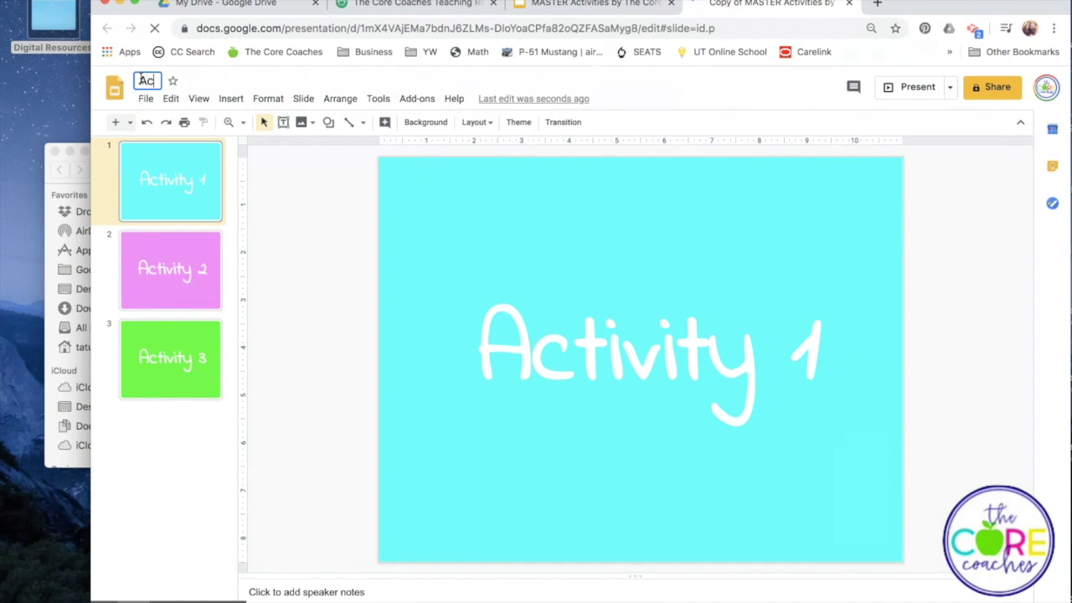
{"action": "type", "text": "tivity 3"}
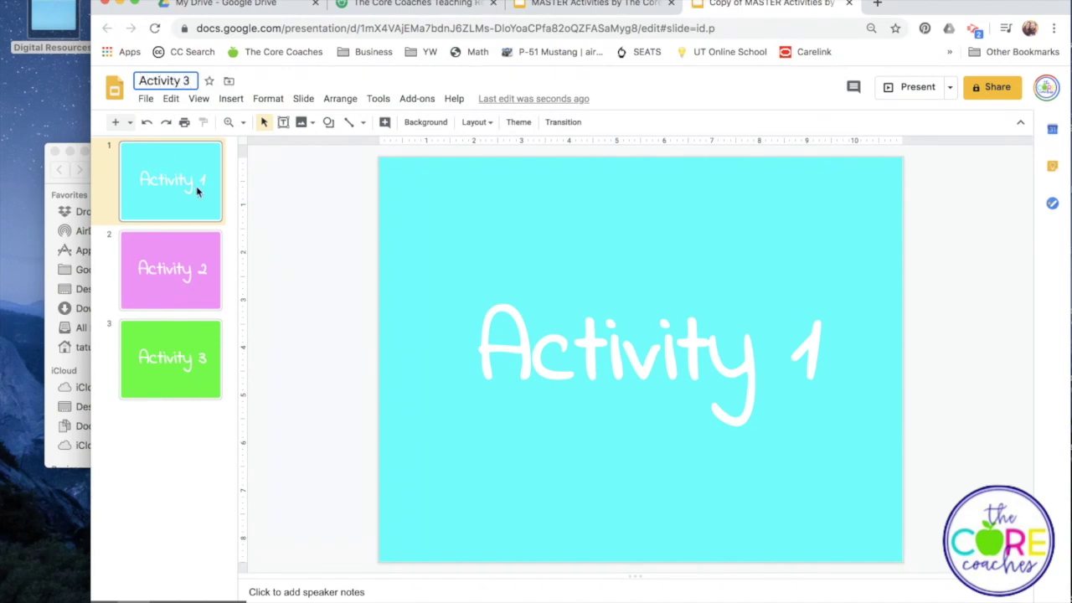
- Delete the Activity 1 and Activity 2 slides from the Activity 3 presentation and close it
{"action": "left_click", "coordinate": [186, 183]}
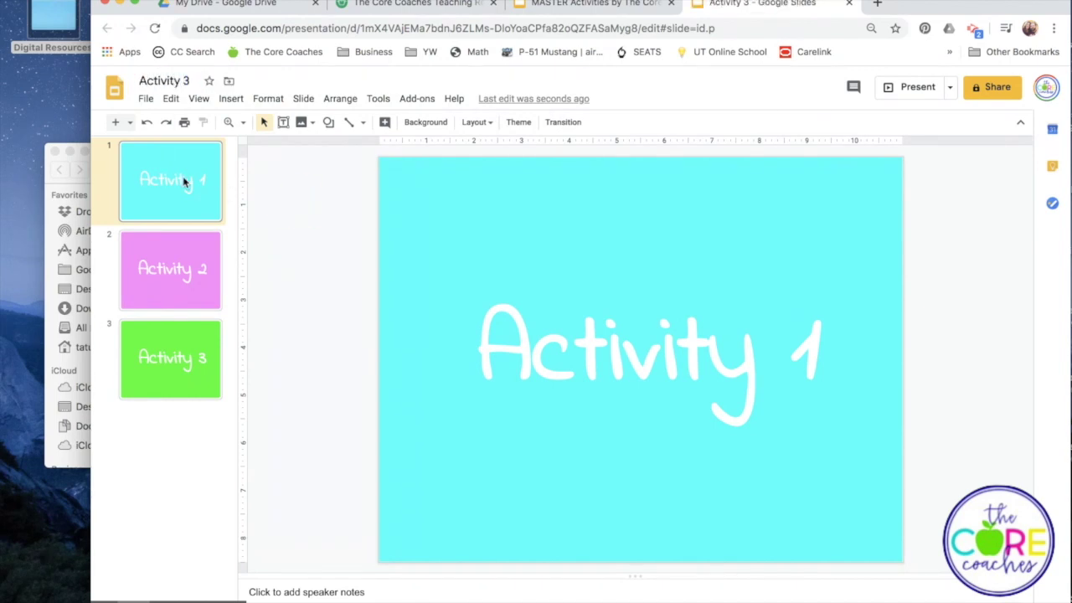
{"action": "left_click", "coordinate": [189, 266]}
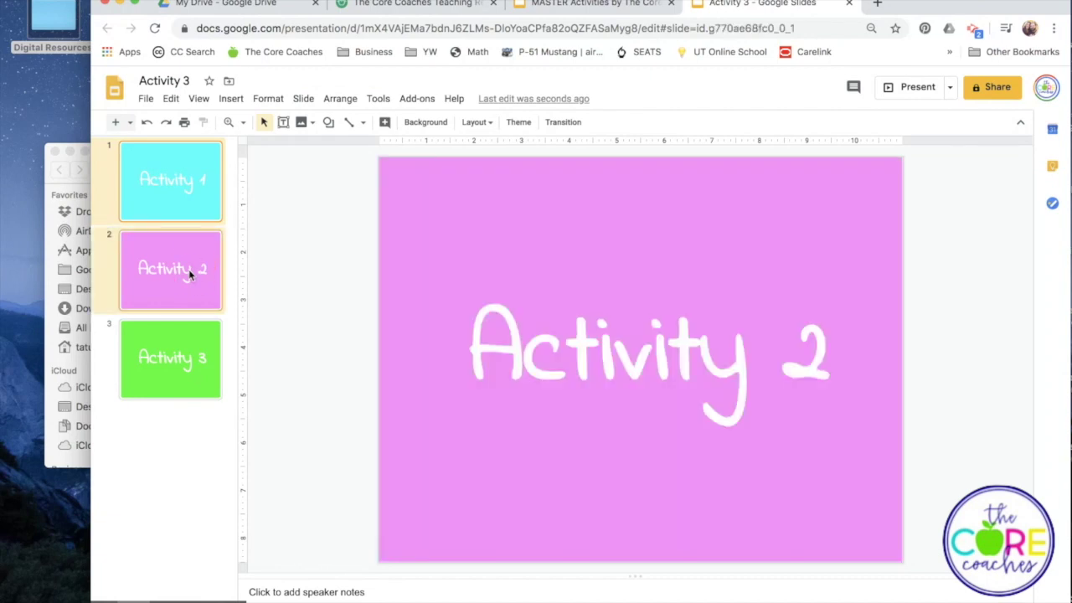
{"action": "key", "text": "Delete"}
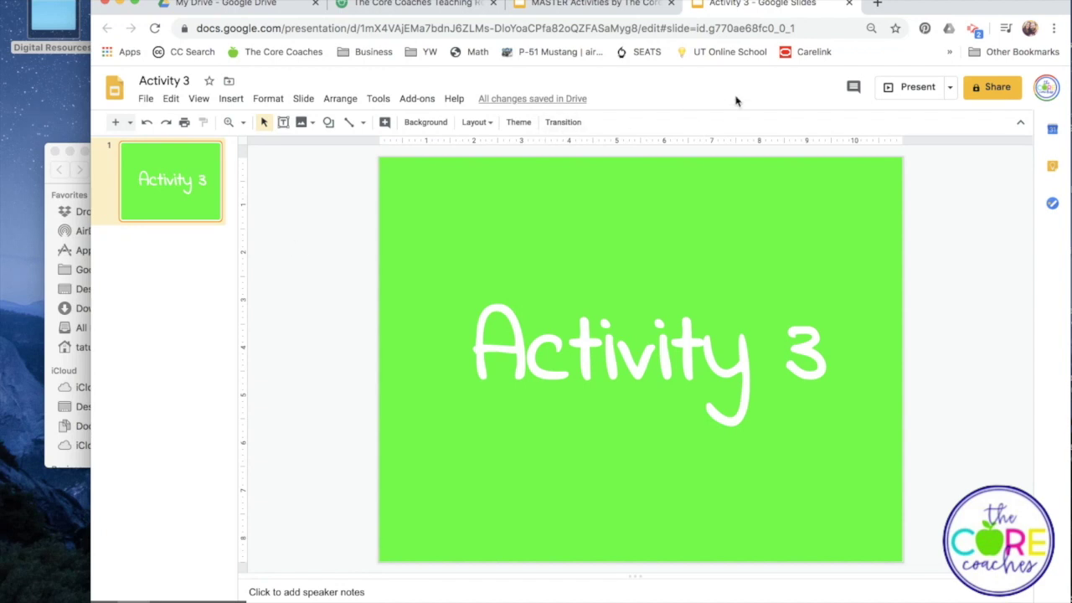
{"action": "left_click", "coordinate": [849, 5]}
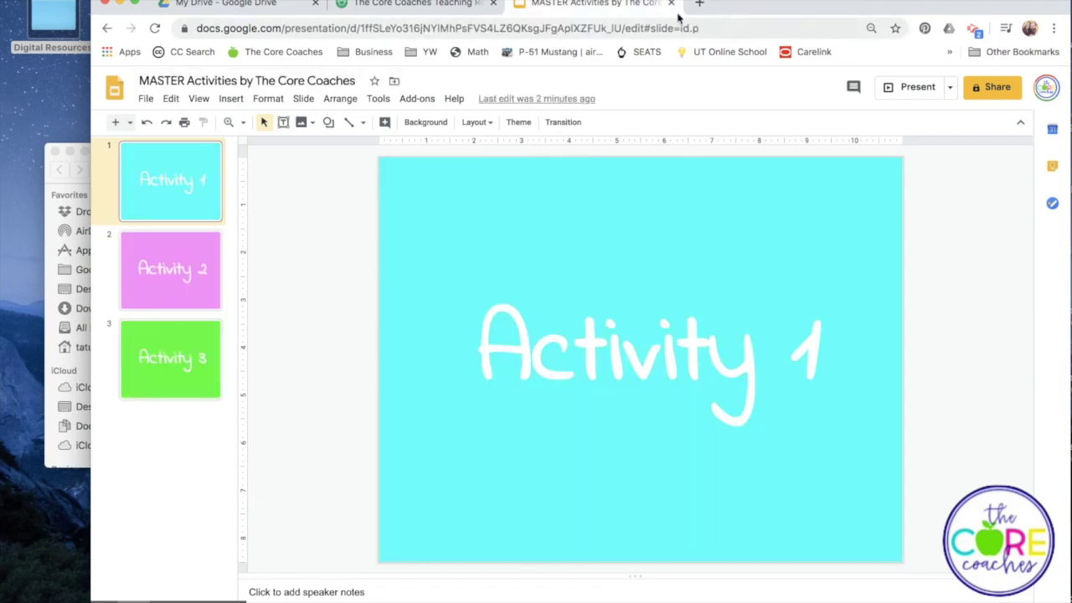